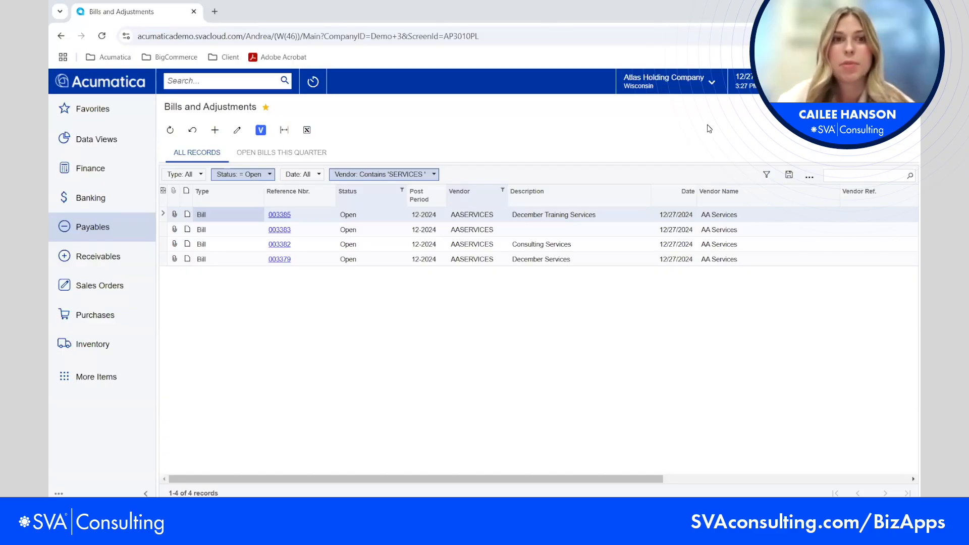
Open the AA Services bill described as December Services and start a payment for it
{"action": "left_click", "coordinate": [277, 260]}
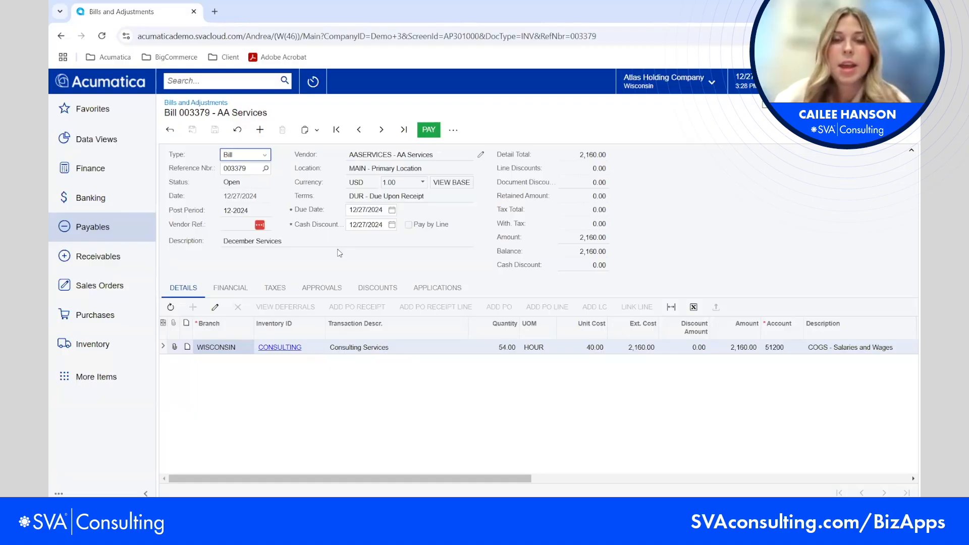
{"action": "left_click", "coordinate": [427, 132]}
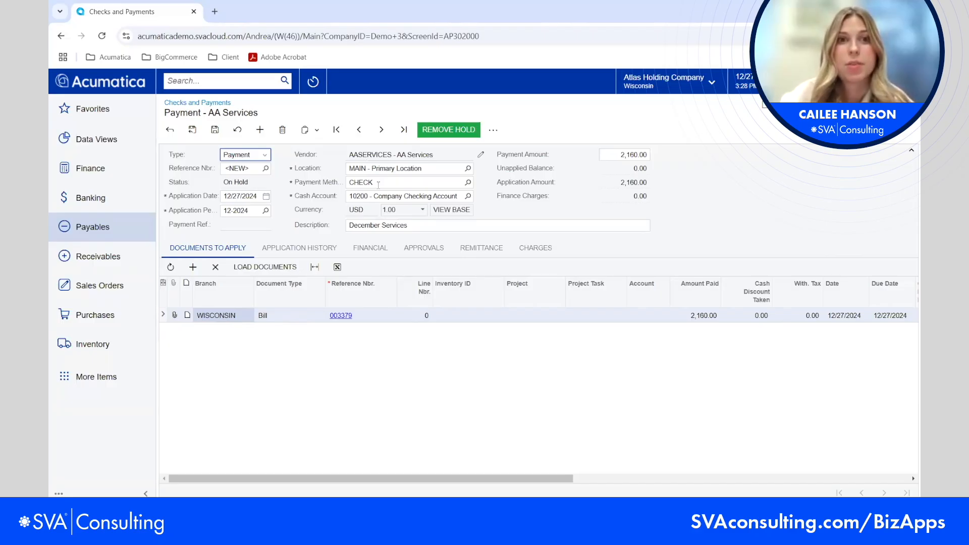
Examine the vendor record and the available payment methods for the payment without changing them
{"action": "left_click", "coordinate": [480, 156]}
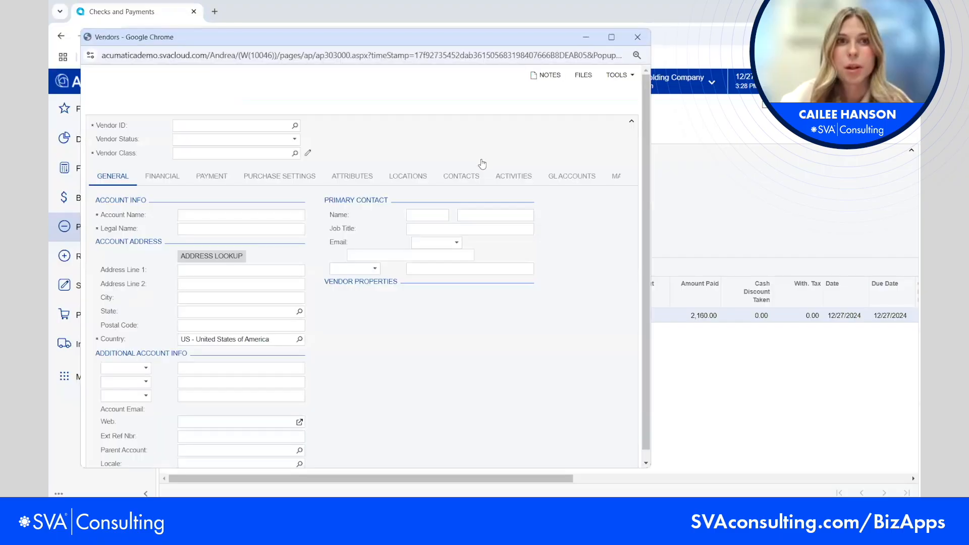
{"action": "left_click", "coordinate": [188, 171]}
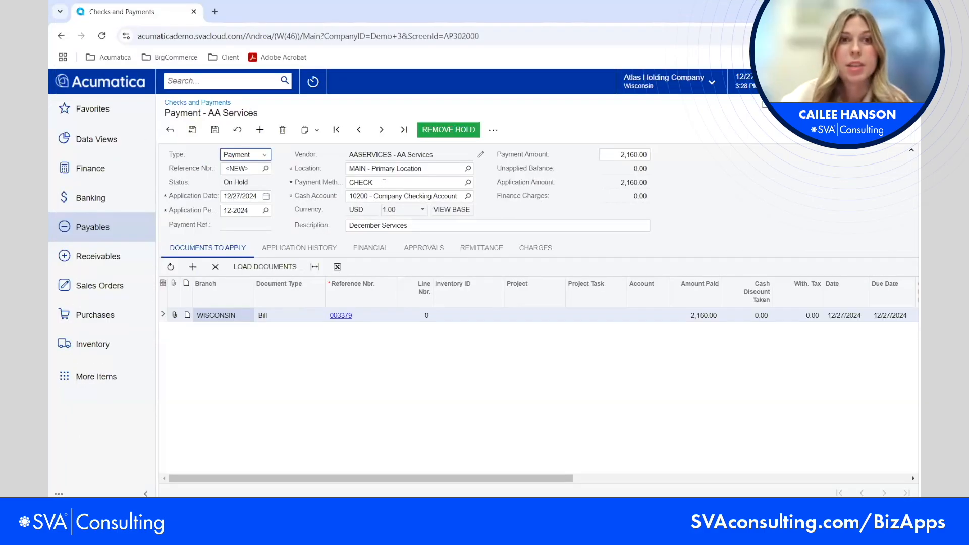
{"action": "left_click", "coordinate": [468, 183]}
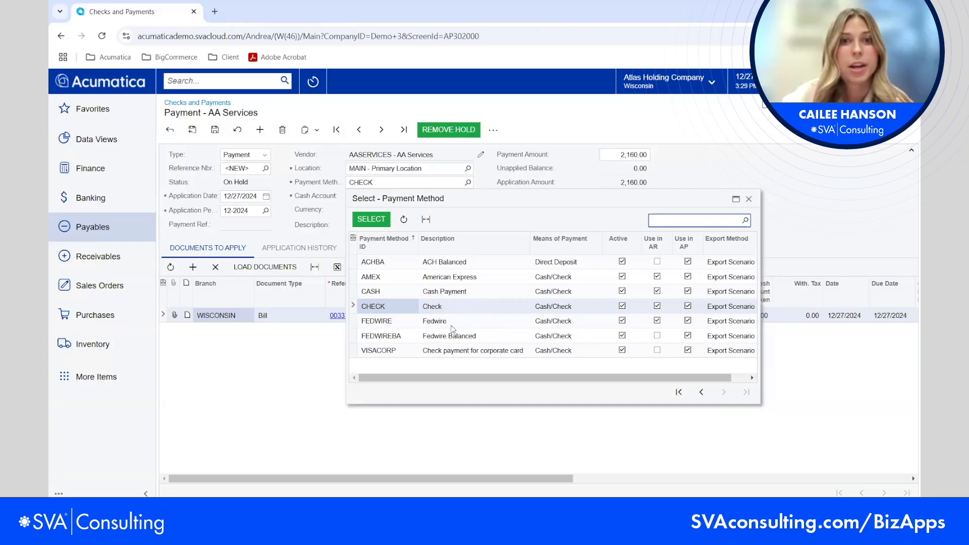
{"action": "left_click", "coordinate": [749, 199]}
{"action": "left_click", "coordinate": [502, 210]}
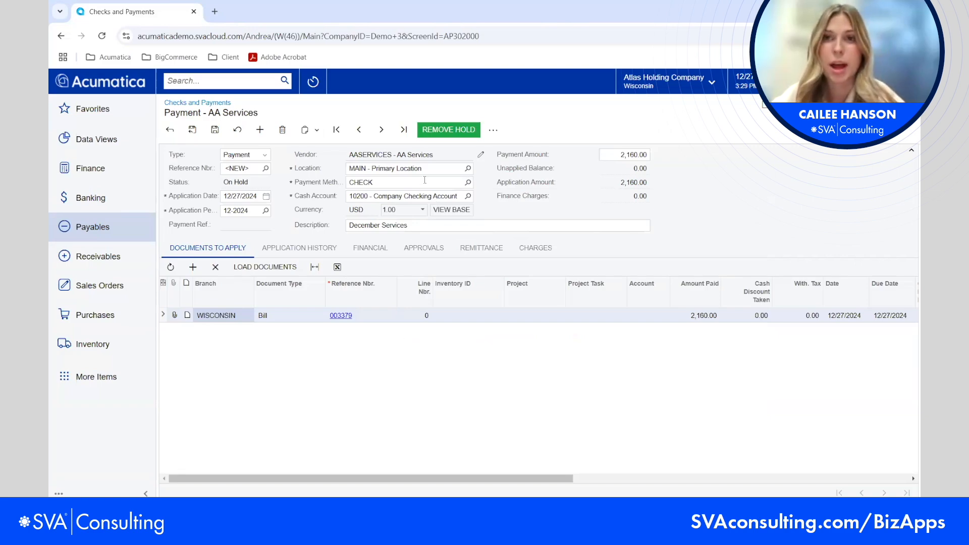
Save the new AA Services payment and remove its hold
{"action": "left_click", "coordinate": [215, 131]}
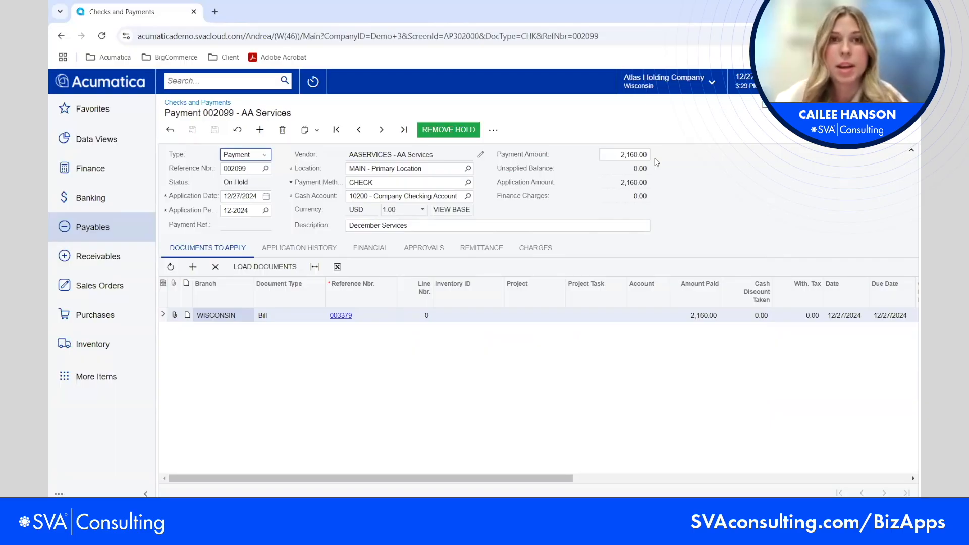
{"action": "left_click", "coordinate": [550, 200]}
{"action": "left_click", "coordinate": [547, 202]}
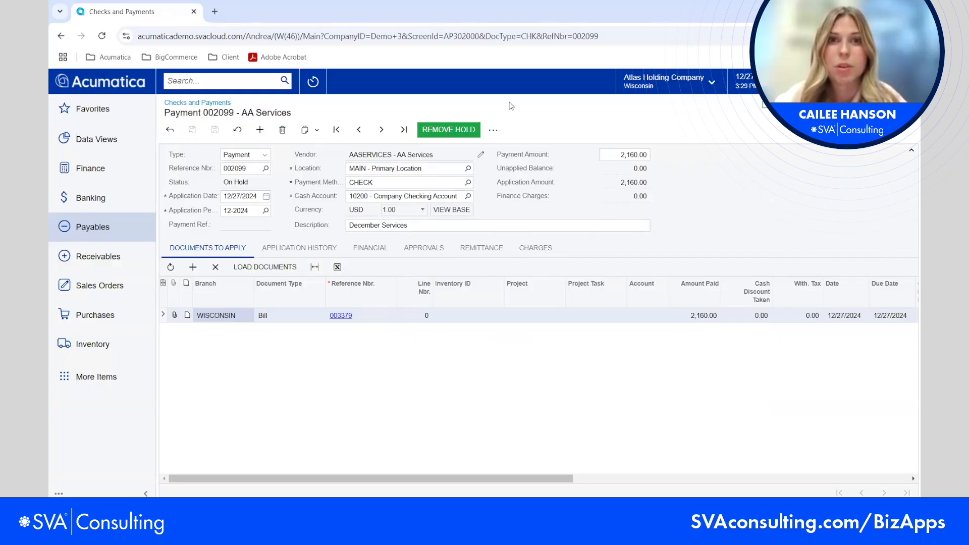
{"action": "left_click", "coordinate": [441, 129]}
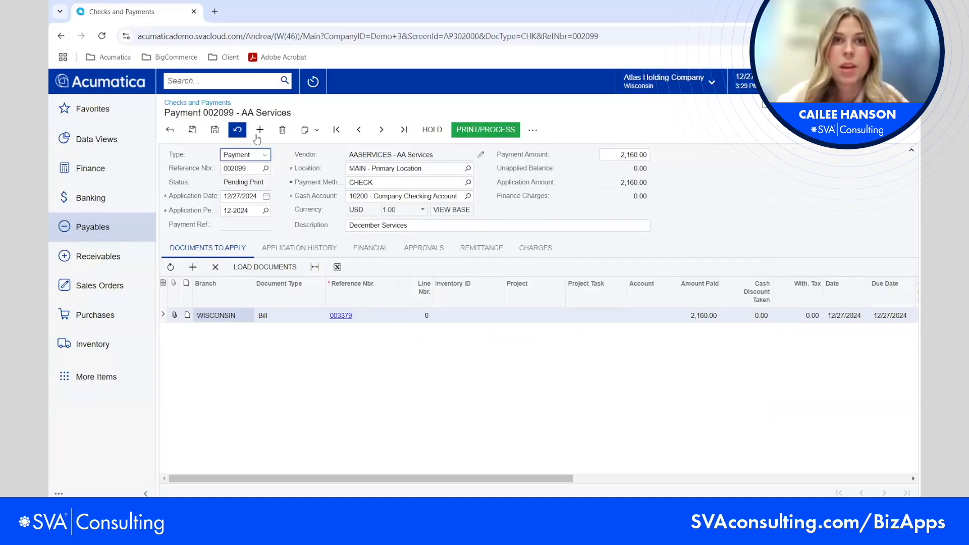
Process the AA Services payment to print its check, and review the Check Form with Remittance before closing it
{"action": "left_click", "coordinate": [484, 130]}
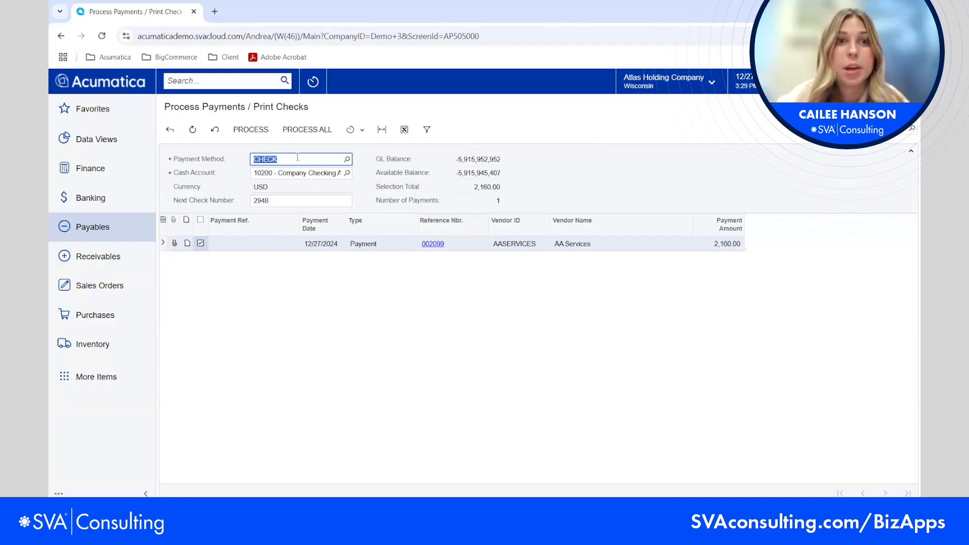
{"action": "left_click", "coordinate": [269, 132]}
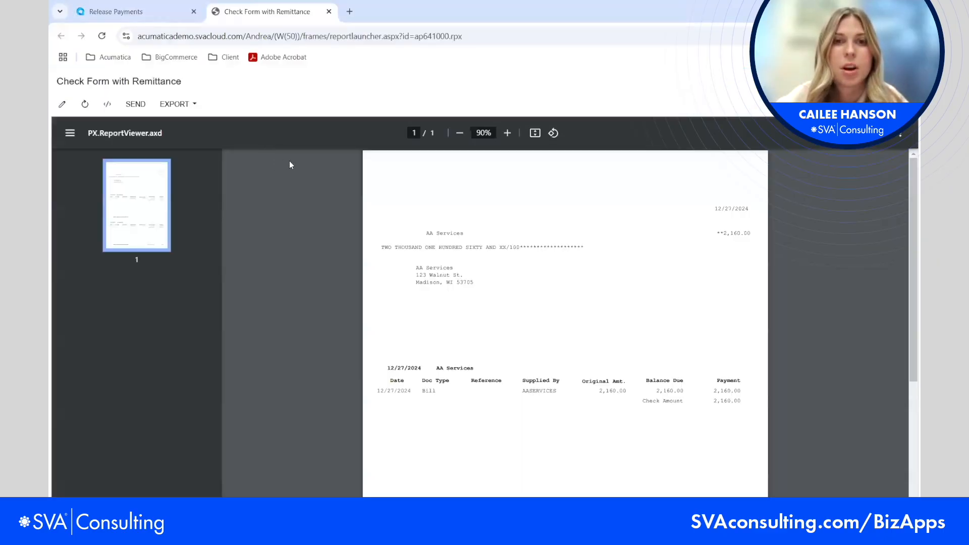
{"action": "scroll", "coordinate": [510, 241], "scroll_direction": "down", "scroll_amount": 1}
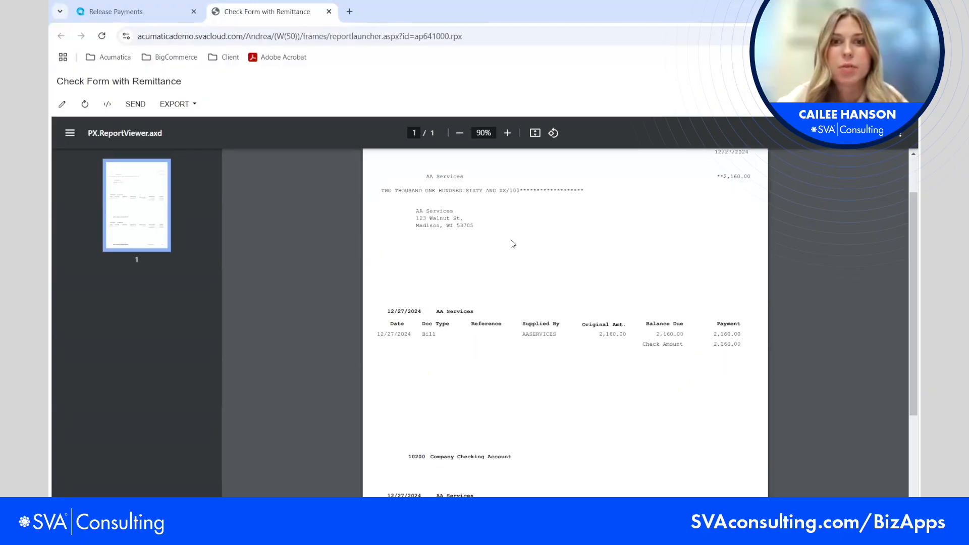
{"action": "scroll", "coordinate": [519, 251], "scroll_direction": "down", "scroll_amount": 2}
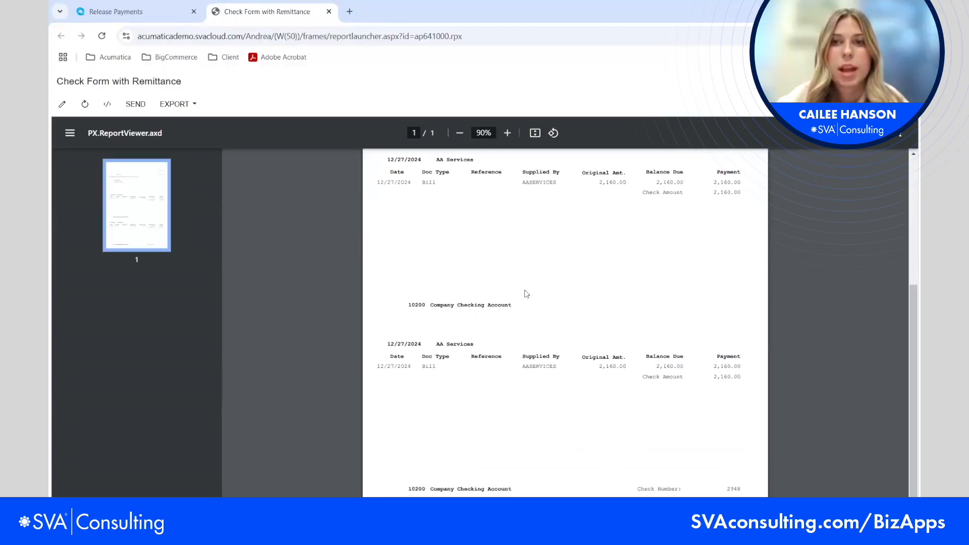
{"action": "scroll", "coordinate": [525, 293], "scroll_direction": "up", "scroll_amount": 5}
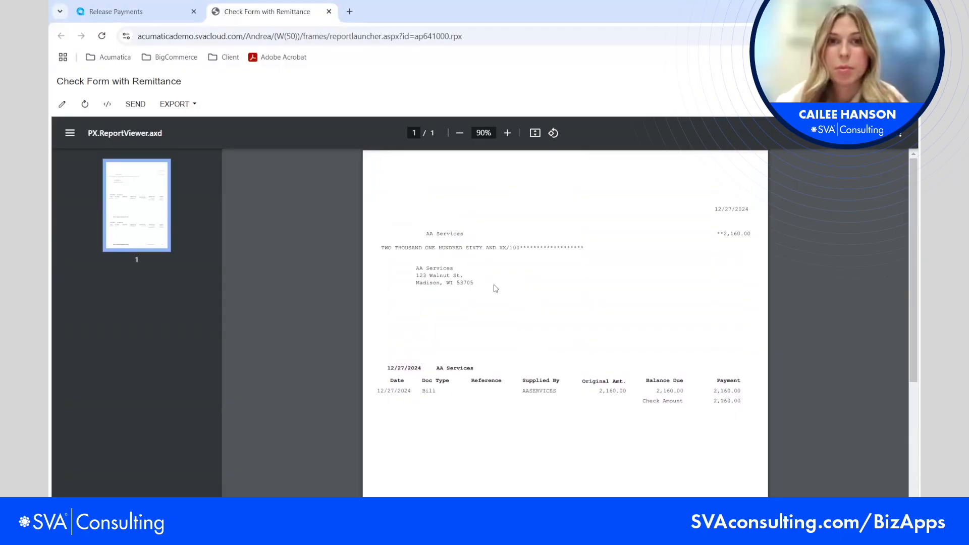
{"action": "scroll", "coordinate": [494, 285], "scroll_direction": "down", "scroll_amount": 3}
{"action": "scroll", "coordinate": [507, 289], "scroll_direction": "down", "scroll_amount": 1}
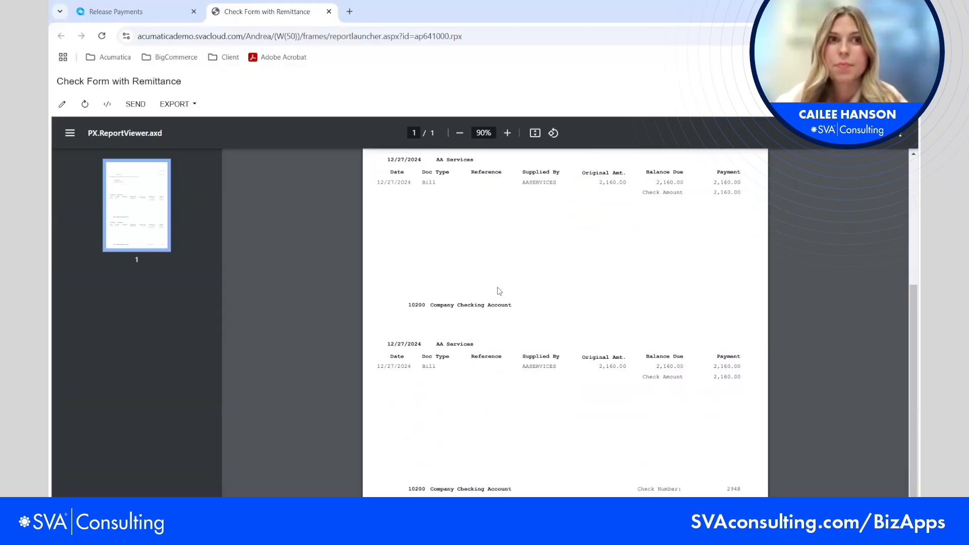
{"action": "scroll", "coordinate": [499, 290], "scroll_direction": "up", "scroll_amount": 5}
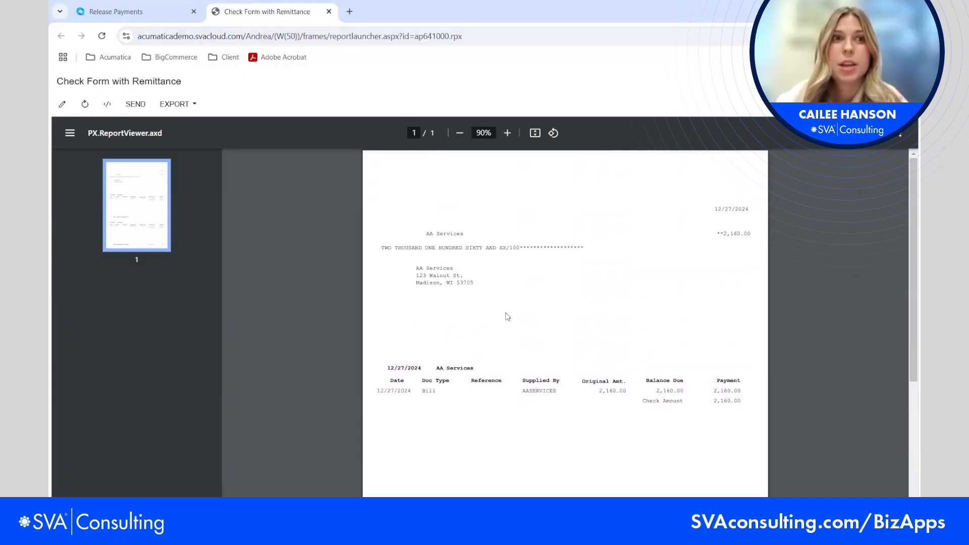
{"action": "left_click", "coordinate": [329, 11]}
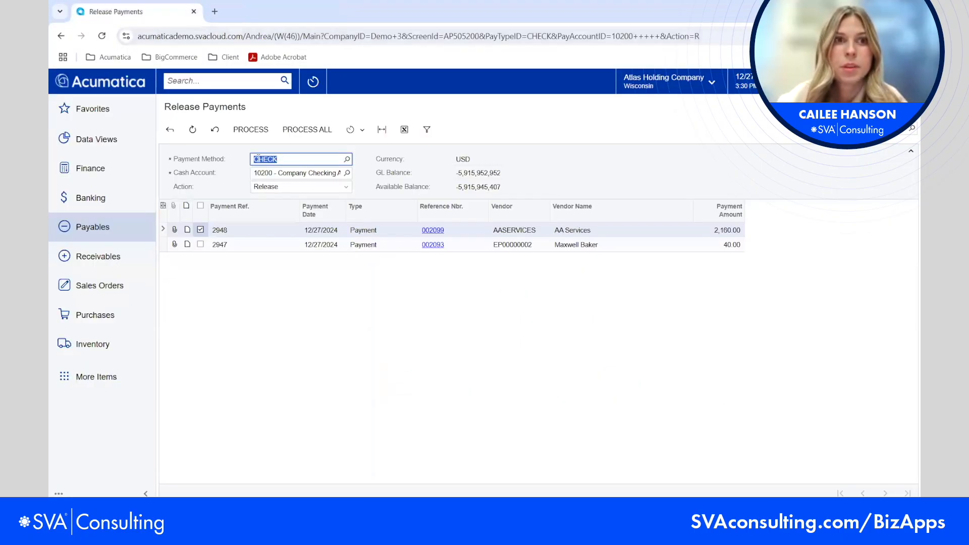
Release the selected AA Services check payment, and view the details of the other payment awaiting release
{"action": "left_click", "coordinate": [239, 129]}
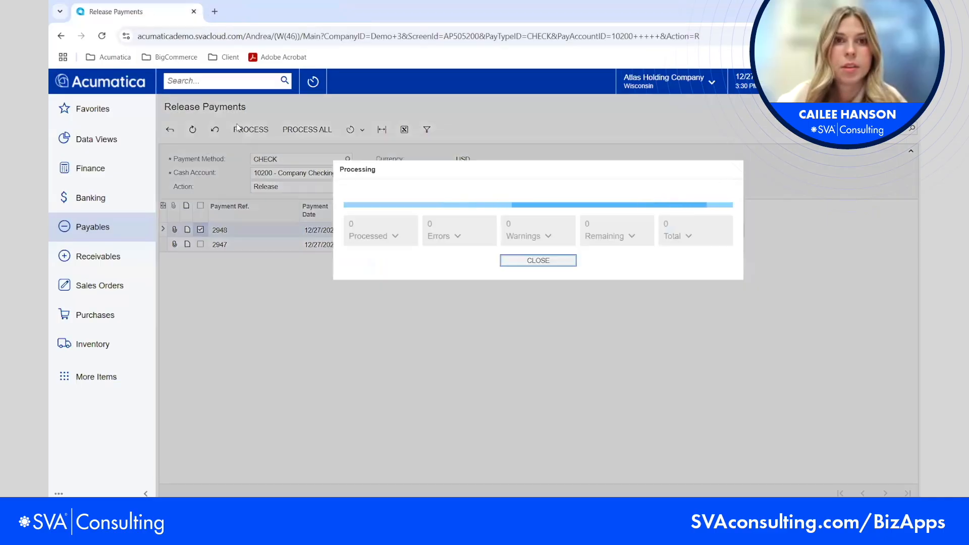
{"action": "left_click", "coordinate": [521, 261]}
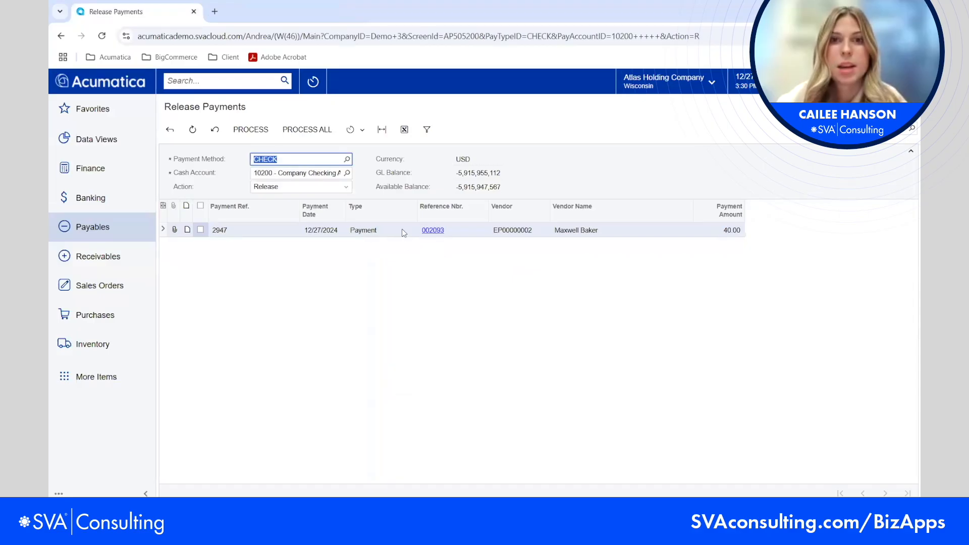
{"action": "left_click", "coordinate": [432, 233]}
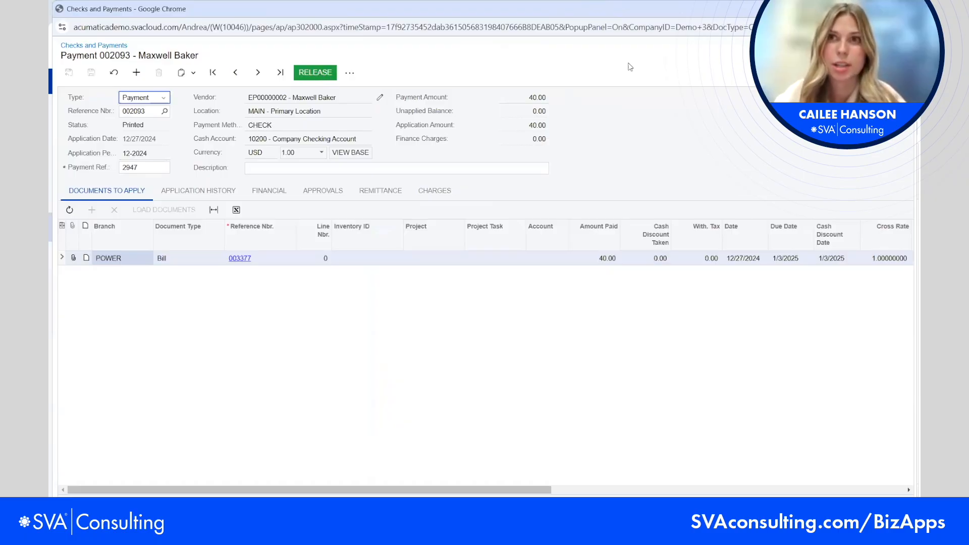
{"action": "left_click", "coordinate": [904, 9]}
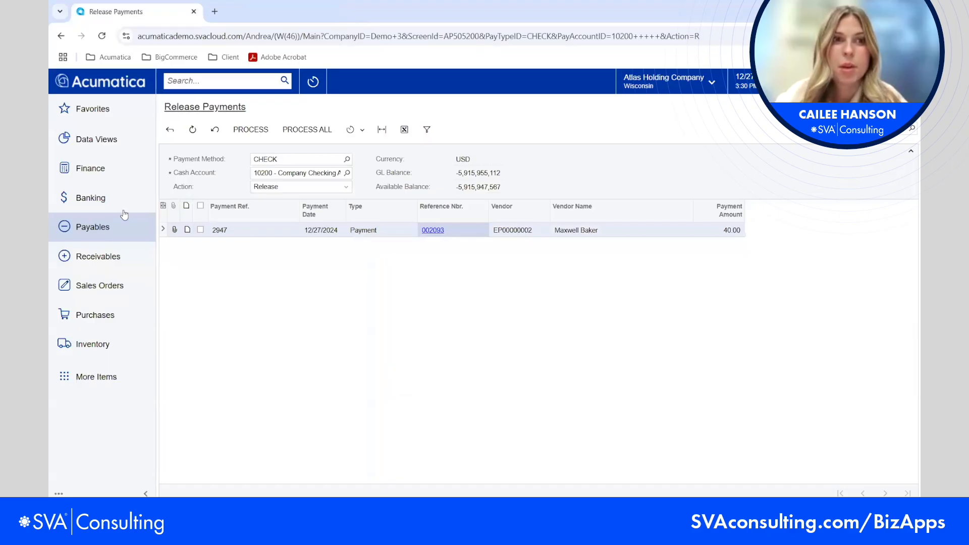
Review the remaining open bills in the Bills and Adjustments list
{"action": "left_click", "coordinate": [98, 231]}
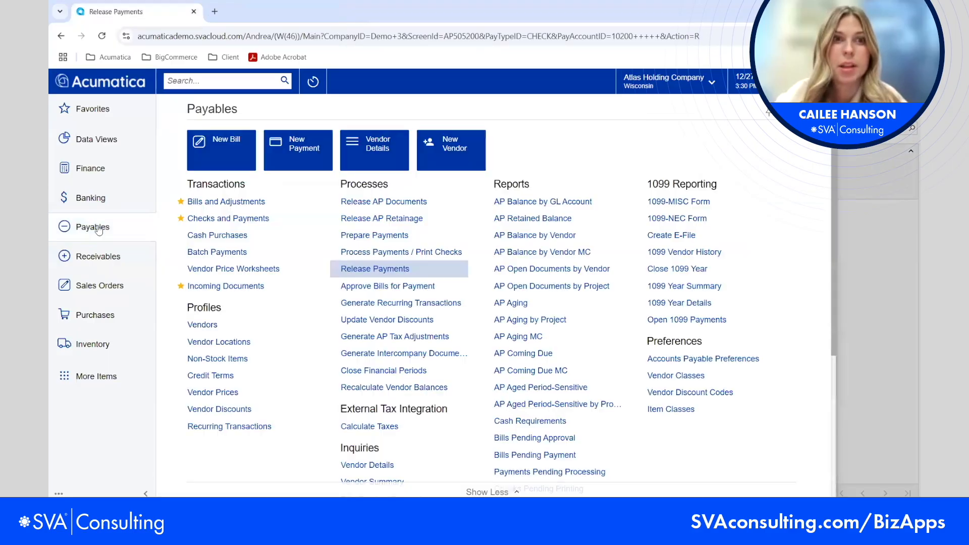
{"action": "left_click", "coordinate": [230, 202]}
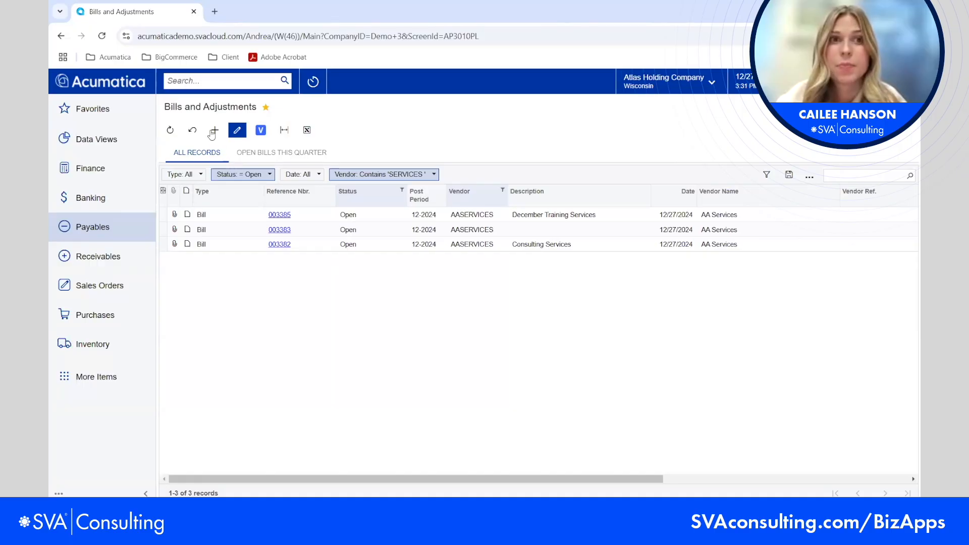
Create a new payment in Checks and Payments for the vendor AASERVICES - AA Services
{"action": "left_click", "coordinate": [122, 225]}
{"action": "left_click", "coordinate": [211, 221]}
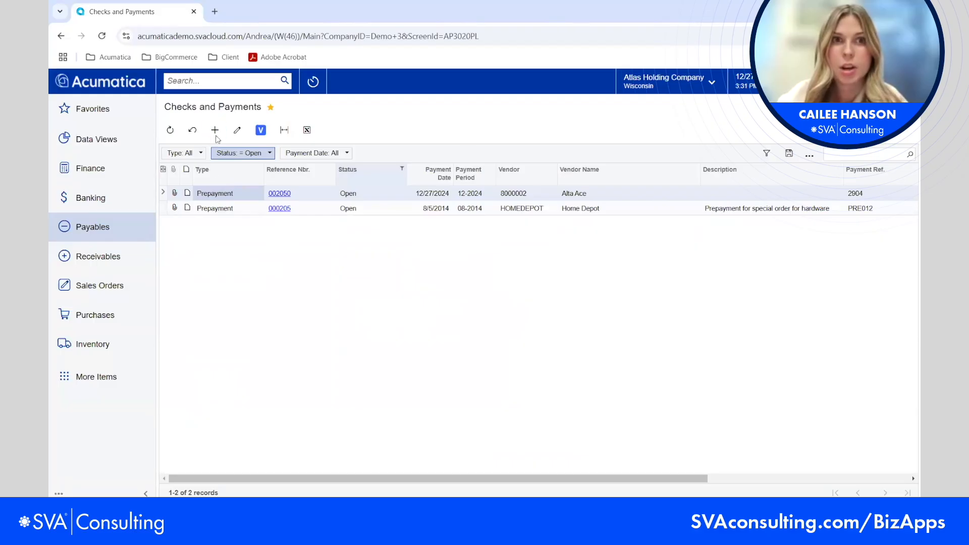
{"action": "left_click", "coordinate": [214, 130]}
{"action": "left_click", "coordinate": [435, 157]}
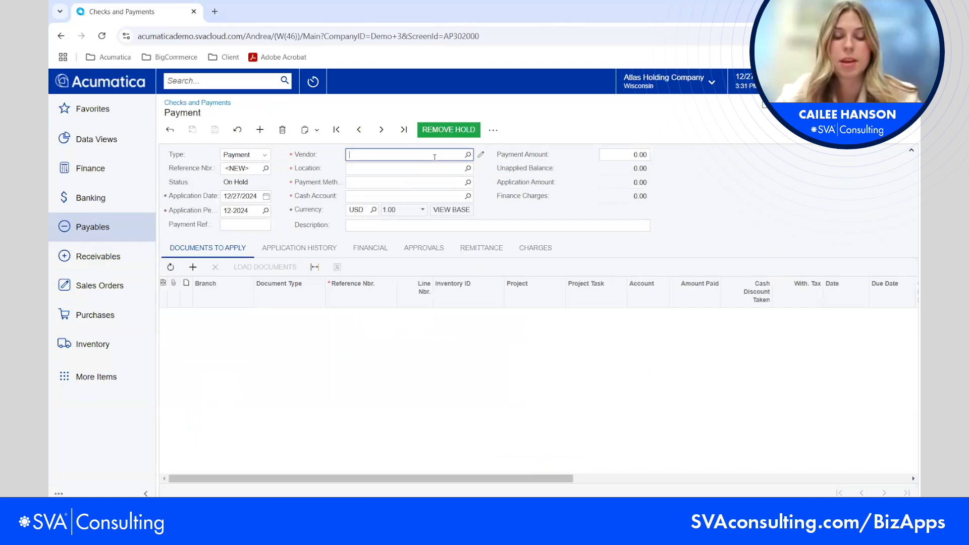
{"action": "type", "text": "auto"}
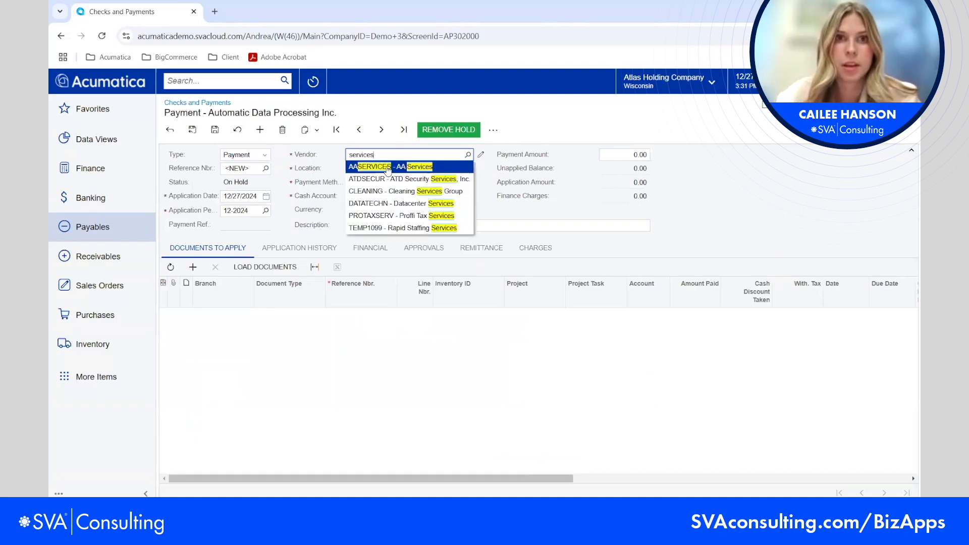
{"action": "left_click", "coordinate": [387, 168]}
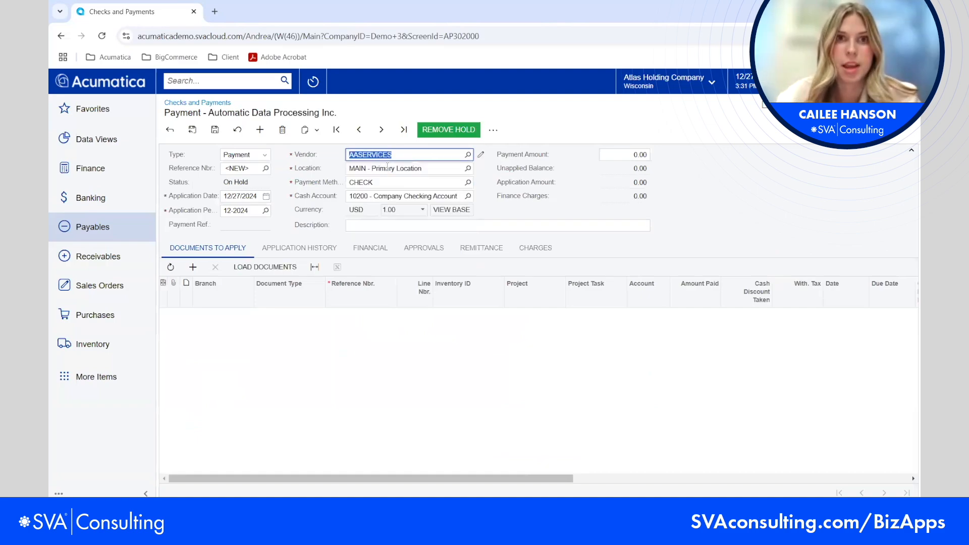
Load the vendor's open bills into the payment using the ACH payment method, and set the payment amount to 5,520.00
{"action": "left_click", "coordinate": [261, 270]}
{"action": "left_click", "coordinate": [261, 270]}
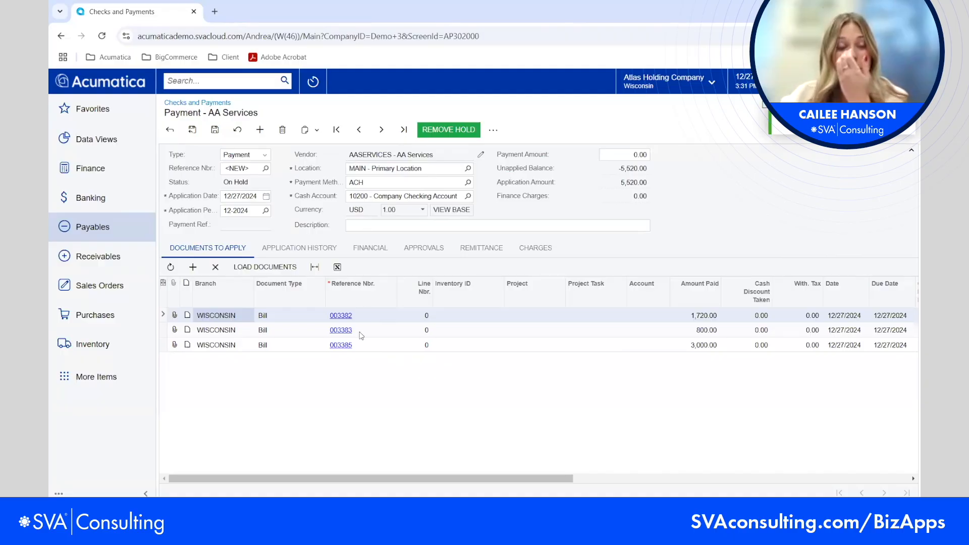
{"action": "left_click", "coordinate": [631, 154]}
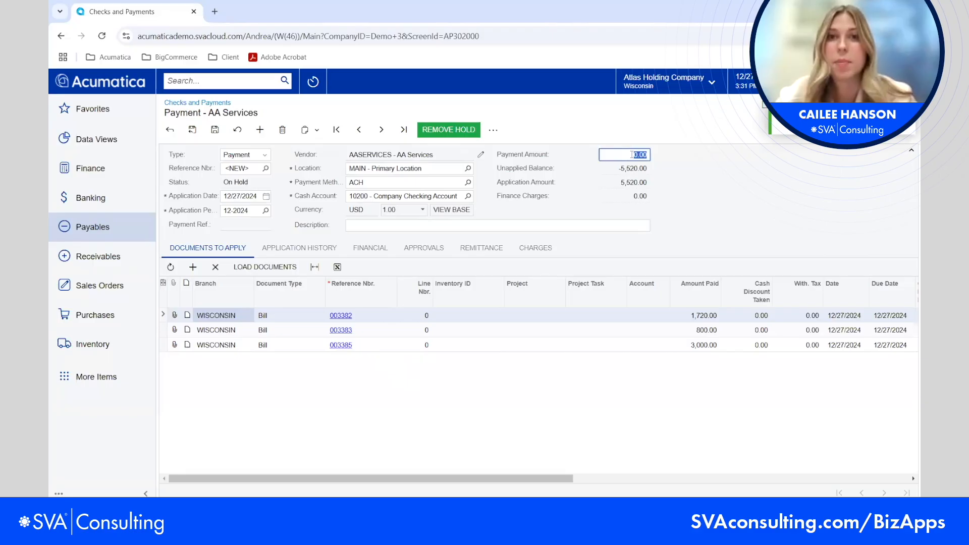
{"action": "type", "text": "5,"}
{"action": "type", "text": "520"}
{"action": "left_click", "coordinate": [684, 207]}
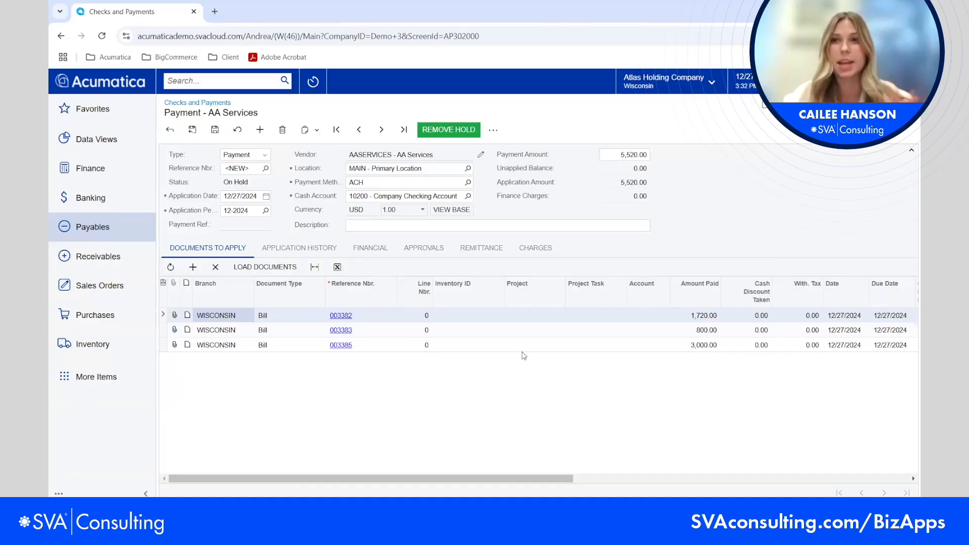
Open the Prepare Payments process, discarding the unsaved AA Services payment
{"action": "left_click", "coordinate": [93, 231]}
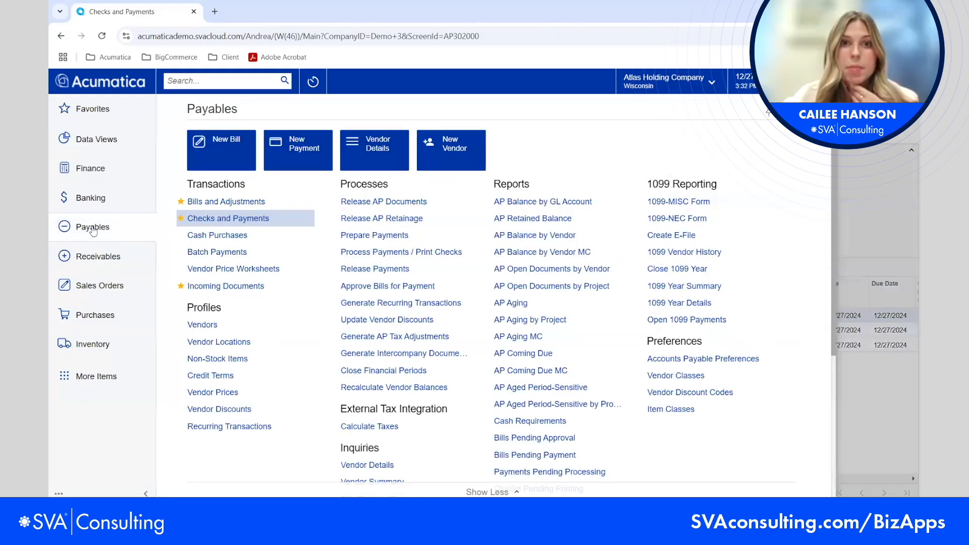
{"action": "left_click", "coordinate": [370, 240]}
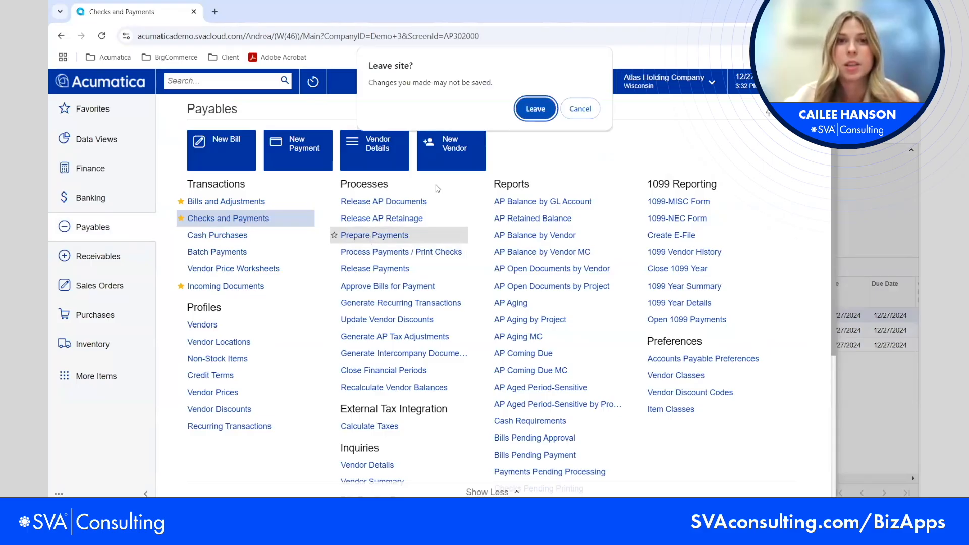
{"action": "left_click", "coordinate": [537, 111]}
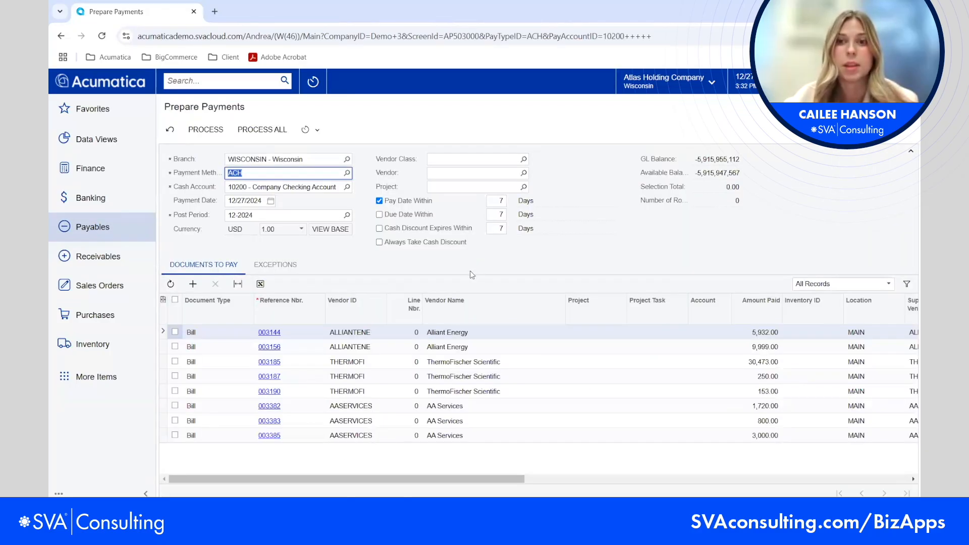
Select all the bills listed as documents to pay for the ACH payment method
{"action": "left_click", "coordinate": [333, 120]}
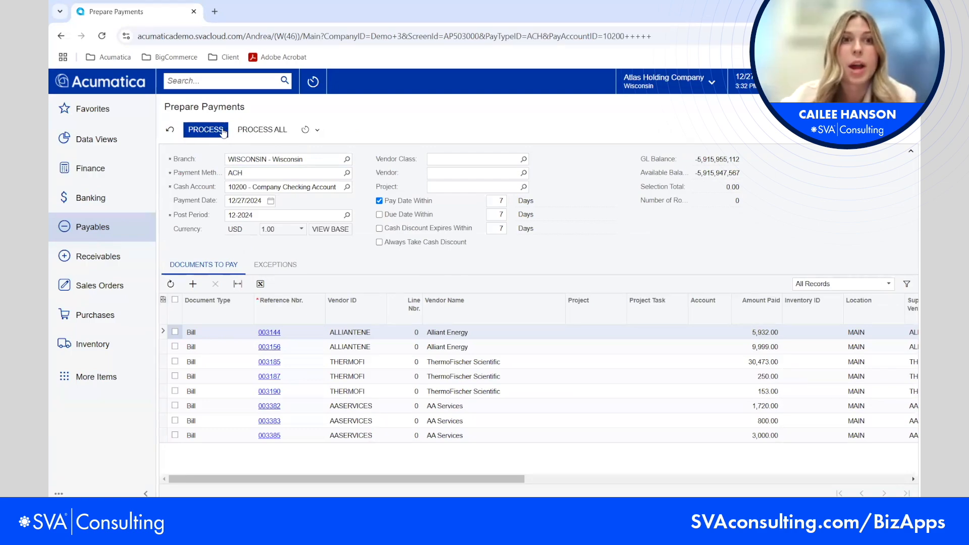
{"action": "left_click", "coordinate": [175, 302]}
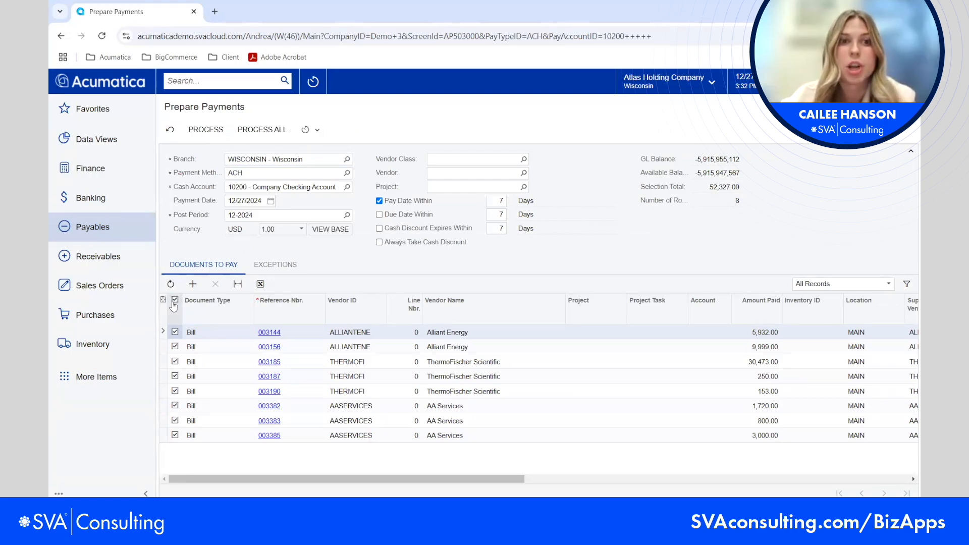
Clear the selection of all documents to pay, briefly trying individual selection on the second and third bills
{"action": "left_click", "coordinate": [175, 301]}
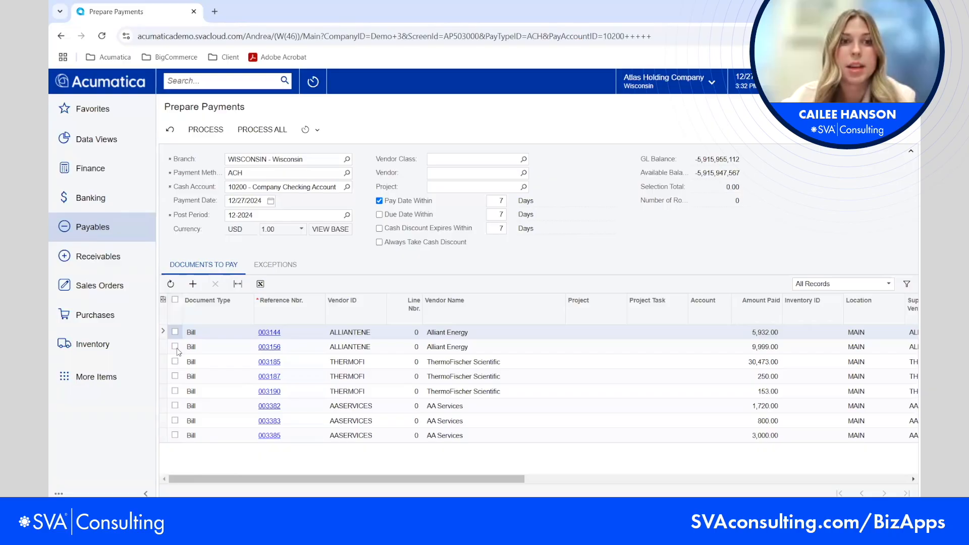
{"action": "left_click", "coordinate": [175, 361]}
{"action": "left_click", "coordinate": [175, 347]}
{"action": "left_click", "coordinate": [176, 347]}
{"action": "left_click", "coordinate": [175, 361]}
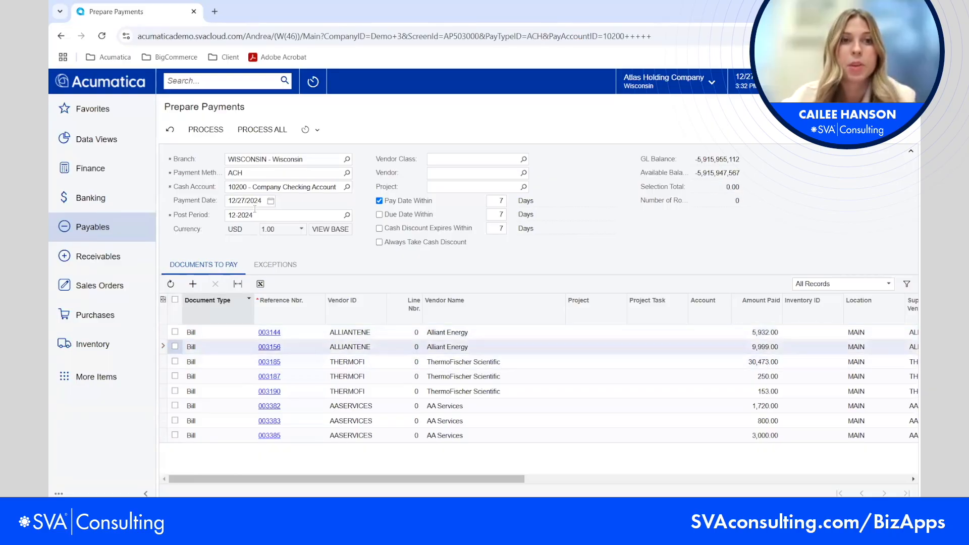
View the scheduling options for the Prepare Payments process without adding a schedule
{"action": "left_click", "coordinate": [310, 131]}
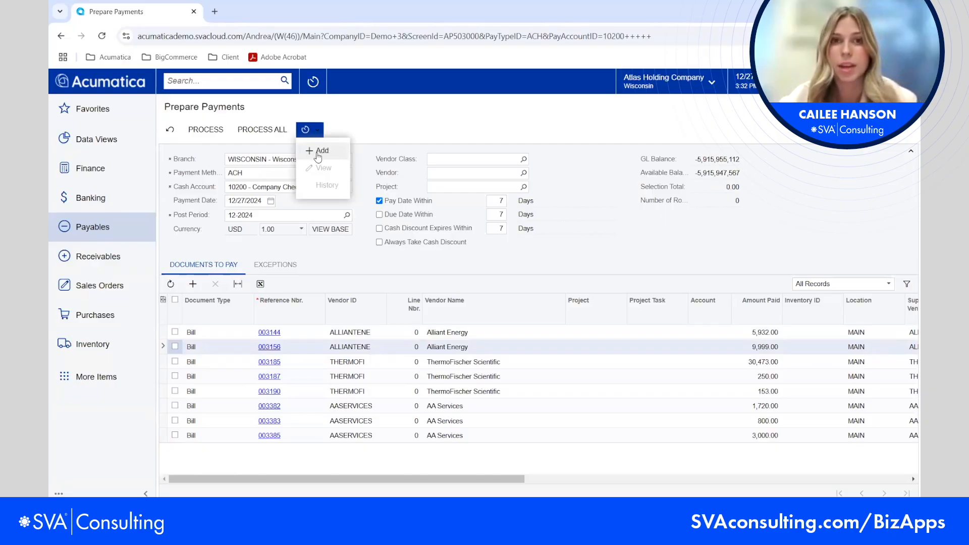
{"action": "left_click", "coordinate": [360, 144]}
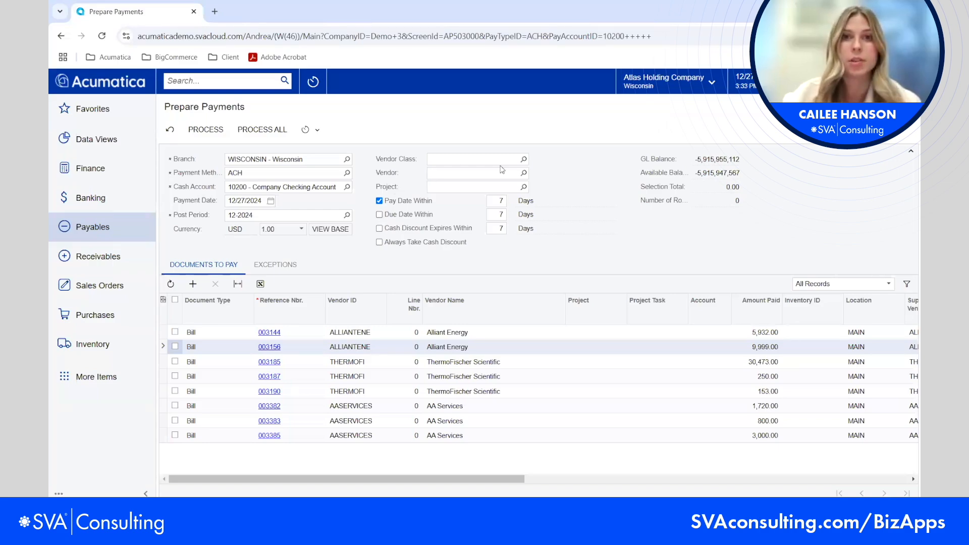
Filter the documents to pay by the vendor AASERVICES - AA Services
{"action": "left_click", "coordinate": [523, 173]}
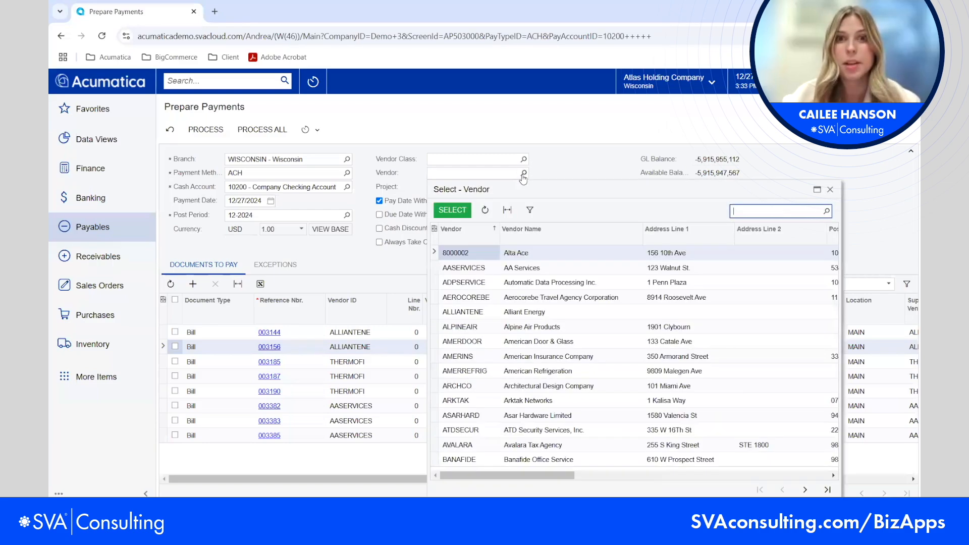
{"action": "double_click", "coordinate": [491, 269]}
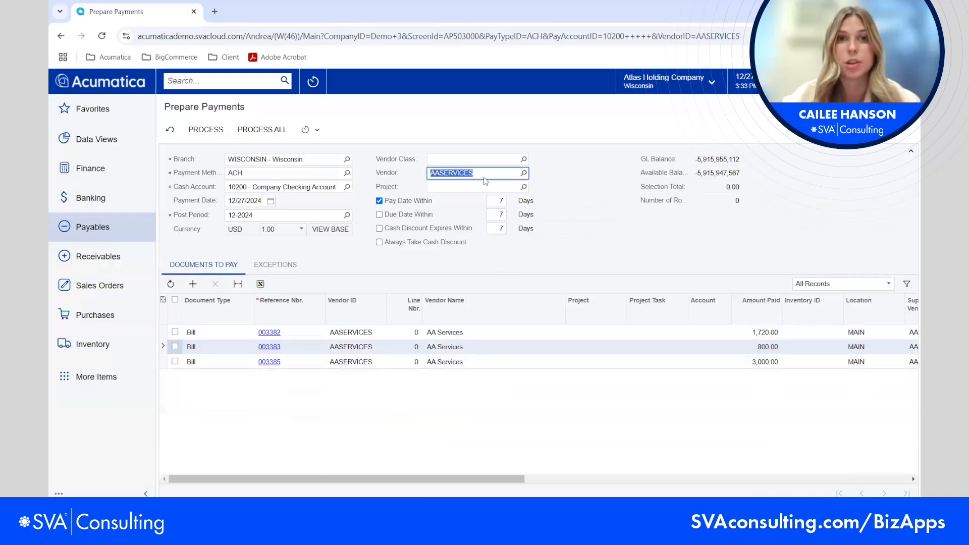
{"action": "left_click", "coordinate": [497, 335]}
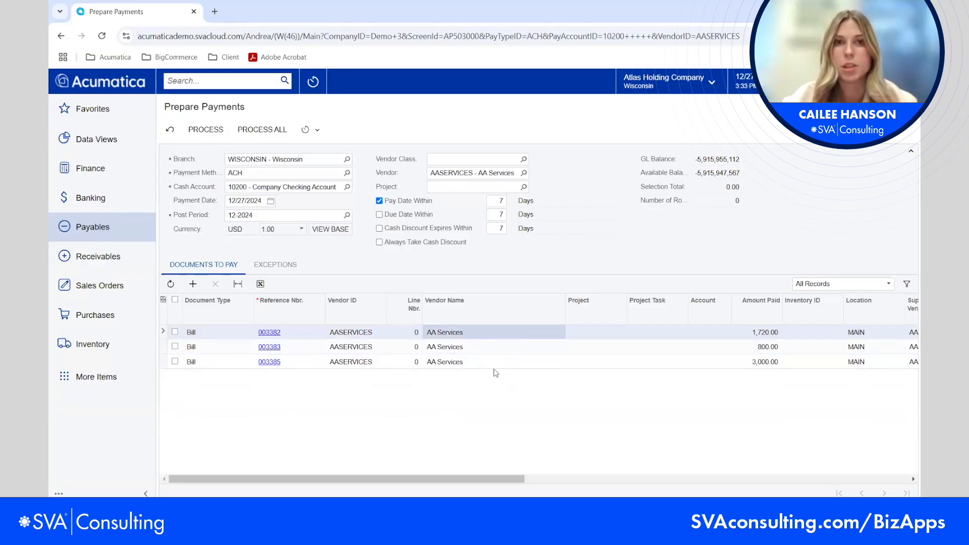
Clear the vendor filter to list the ACH bills of all vendors
{"action": "left_click", "coordinate": [512, 178]}
{"action": "key", "text": "BackSpace"}
{"action": "double_click", "coordinate": [571, 198]}
{"action": "left_click", "coordinate": [573, 260]}
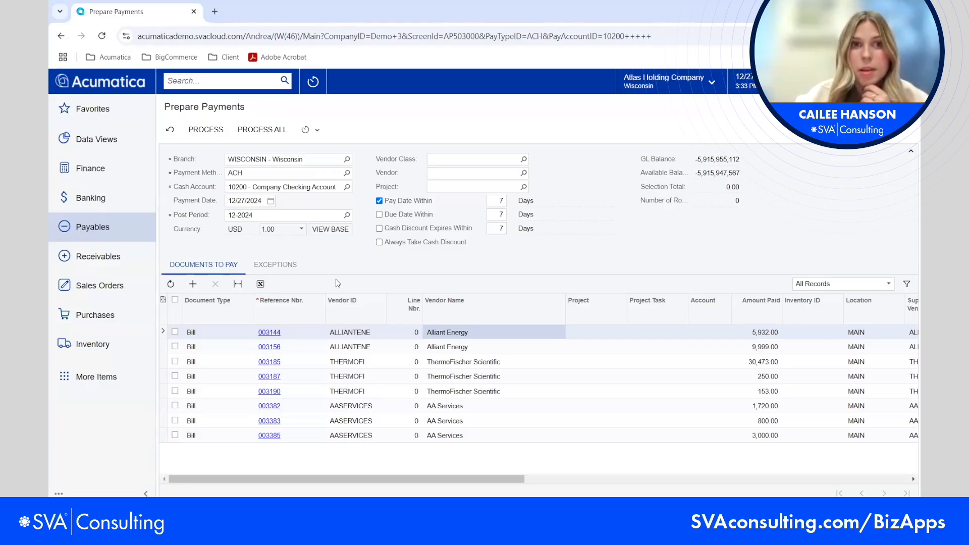
Set the payment method to CHECK to list the bills payable by check
{"action": "left_click", "coordinate": [347, 174]}
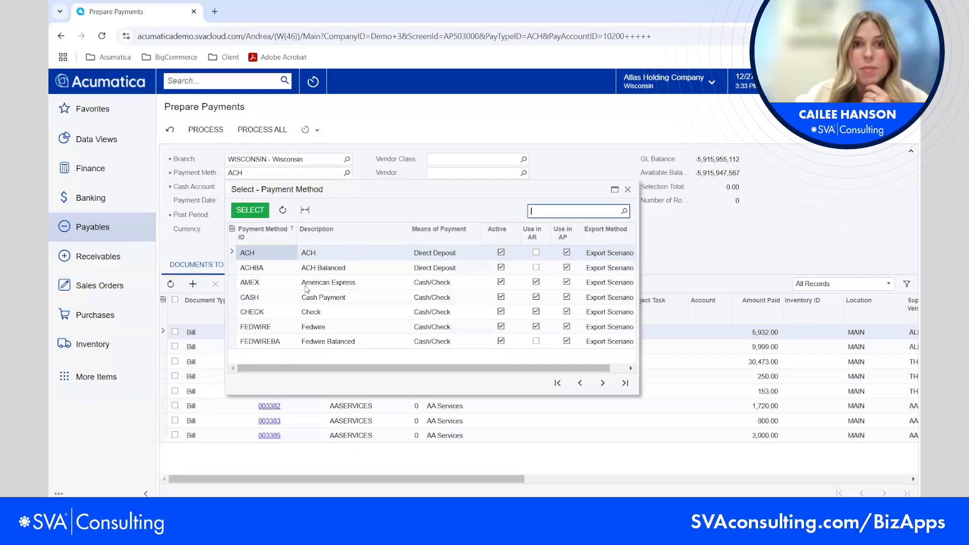
{"action": "left_click", "coordinate": [260, 314]}
{"action": "double_click", "coordinate": [261, 313]}
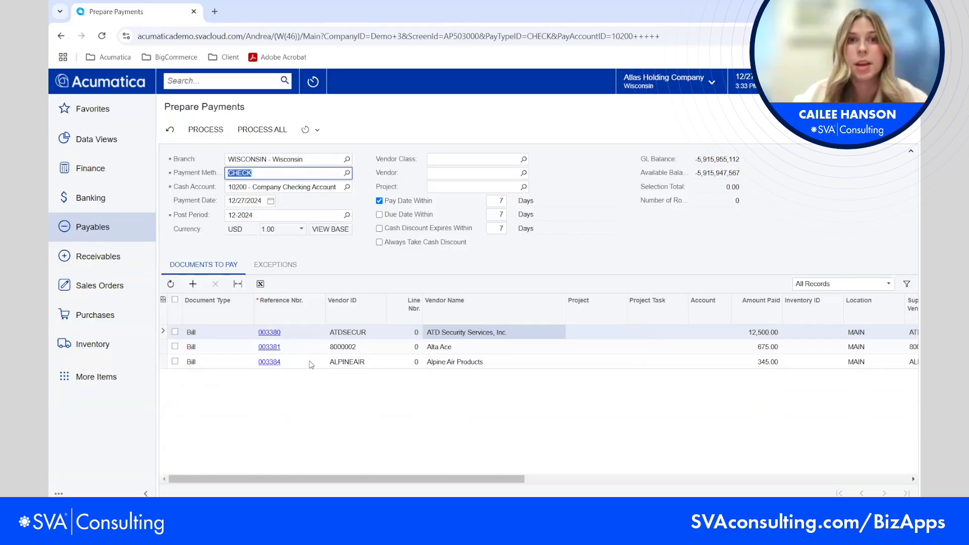
Set the payment method back to ACH and choose the Company Checking Account as the cash account
{"action": "left_click", "coordinate": [348, 173]}
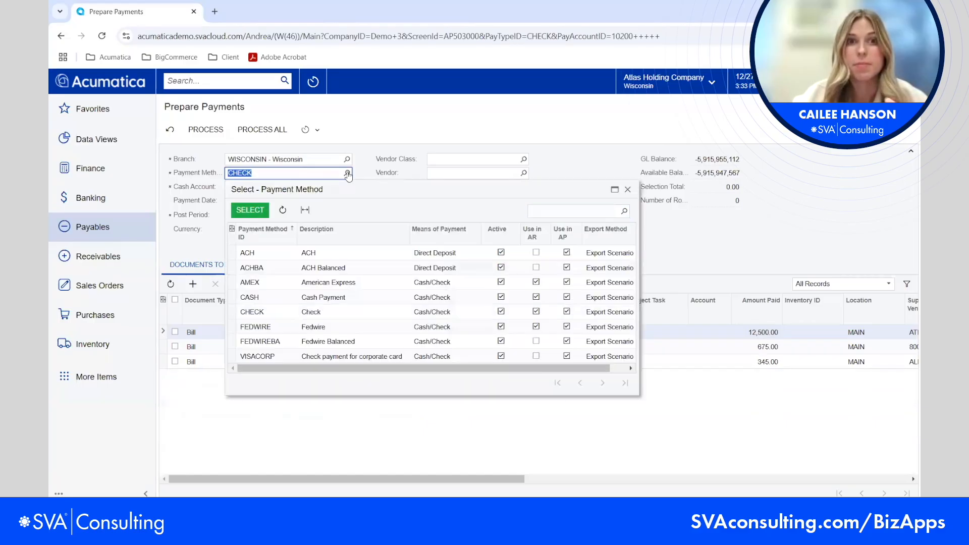
{"action": "double_click", "coordinate": [342, 258]}
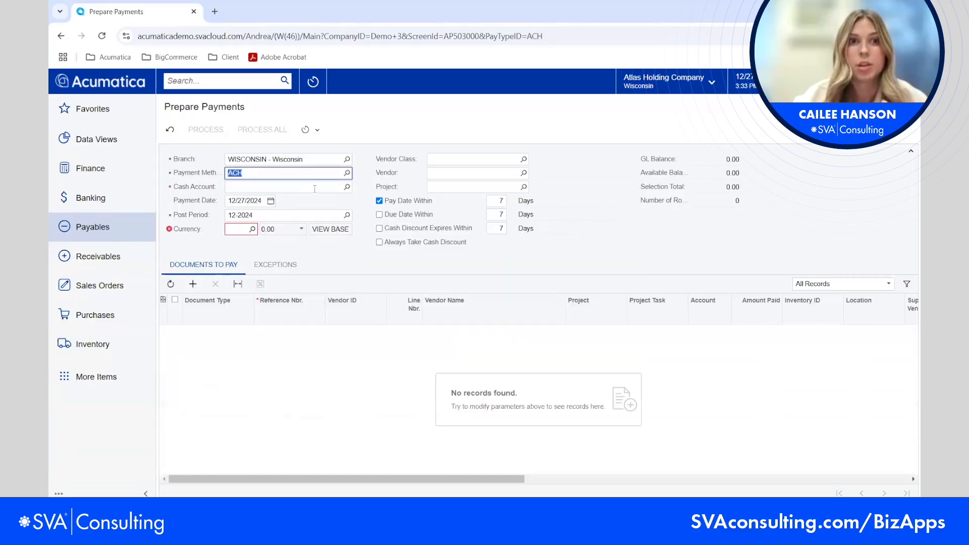
{"action": "left_click", "coordinate": [347, 187]}
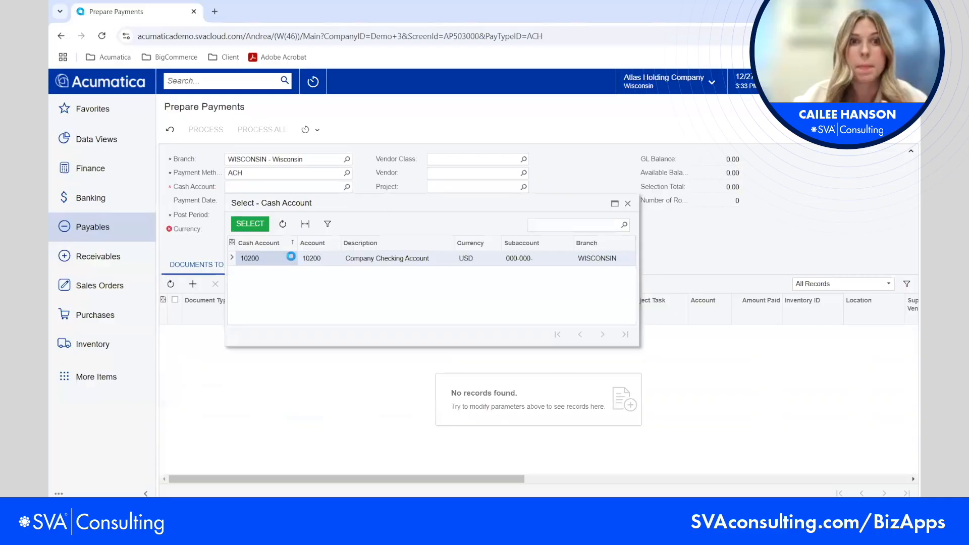
{"action": "double_click", "coordinate": [291, 259]}
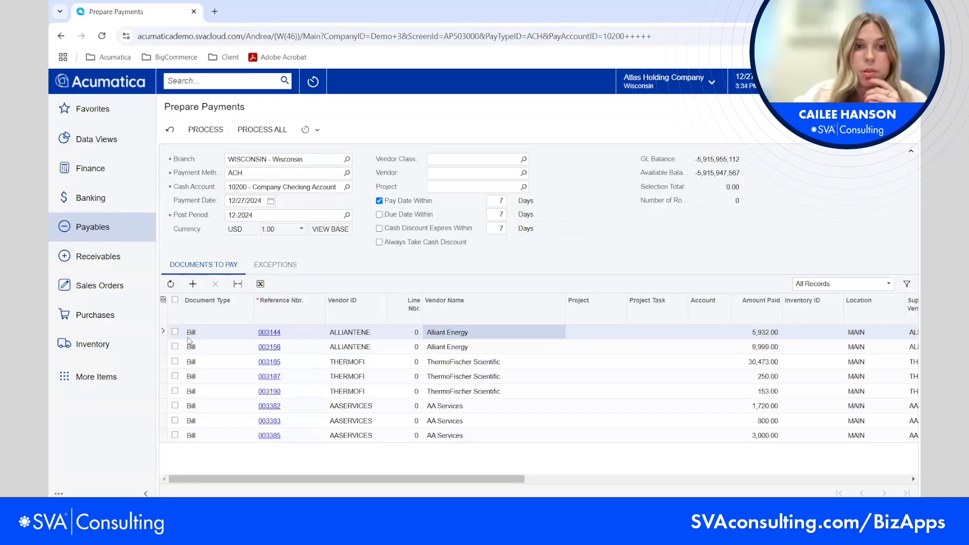
Select the three AA Services bills, process them into one ACH payment, and process that payment into a payment batch
{"action": "left_click", "coordinate": [175, 435]}
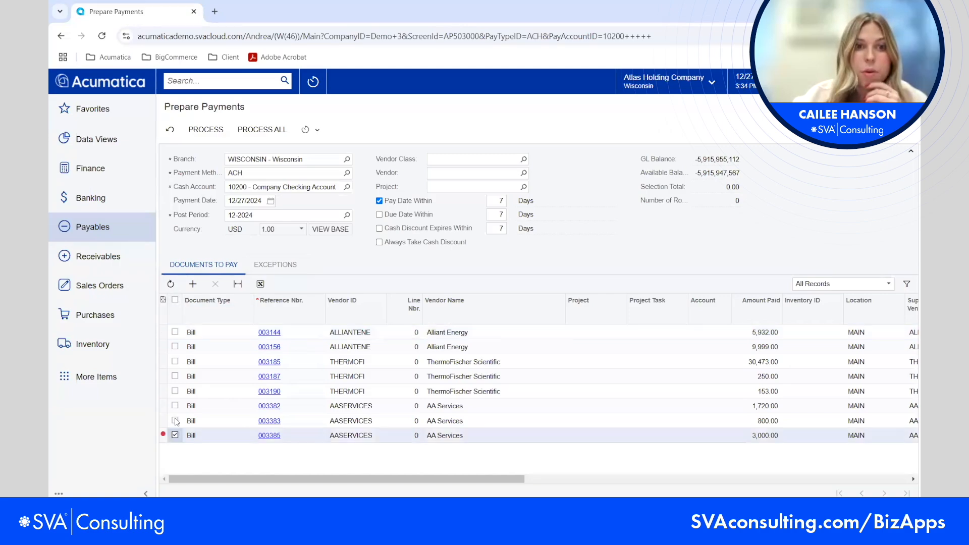
{"action": "left_click", "coordinate": [174, 419]}
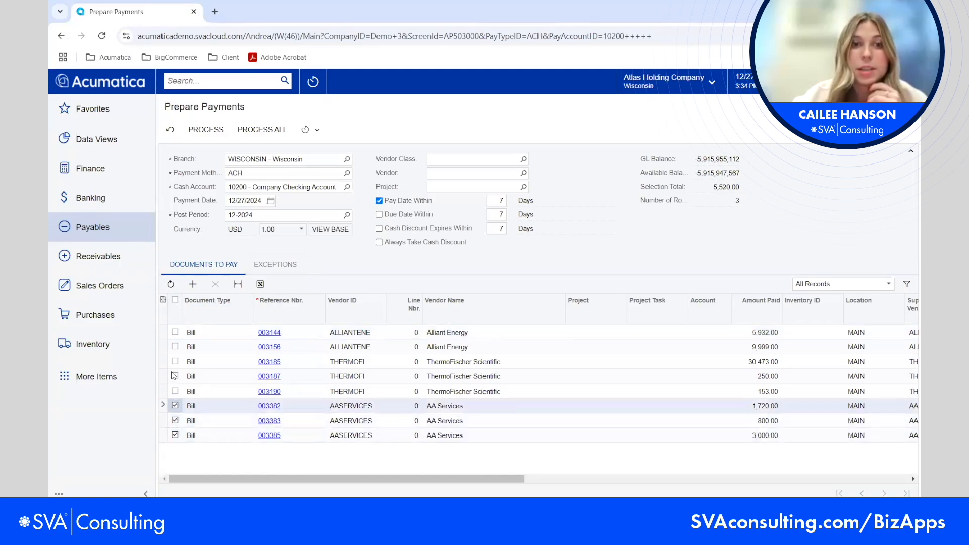
{"action": "left_click", "coordinate": [211, 130]}
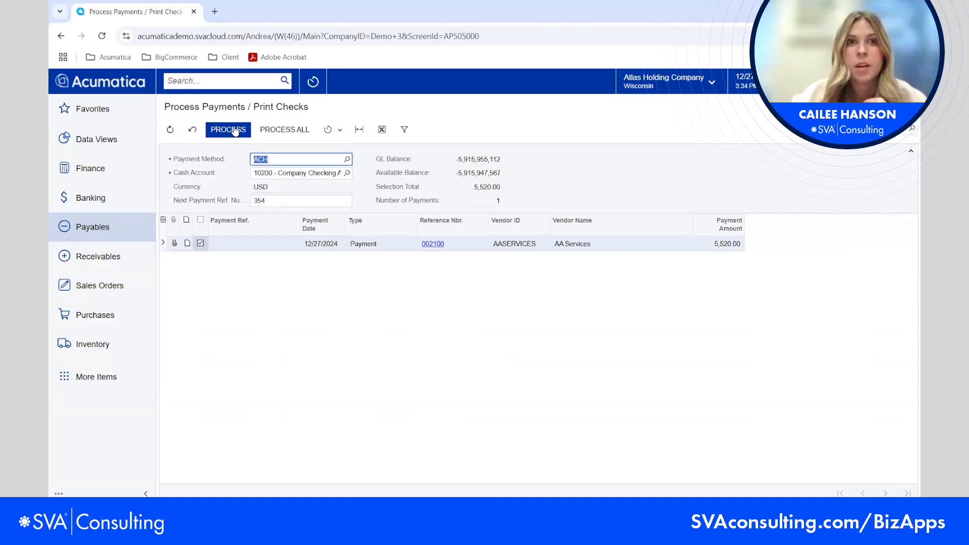
{"action": "left_click", "coordinate": [233, 131]}
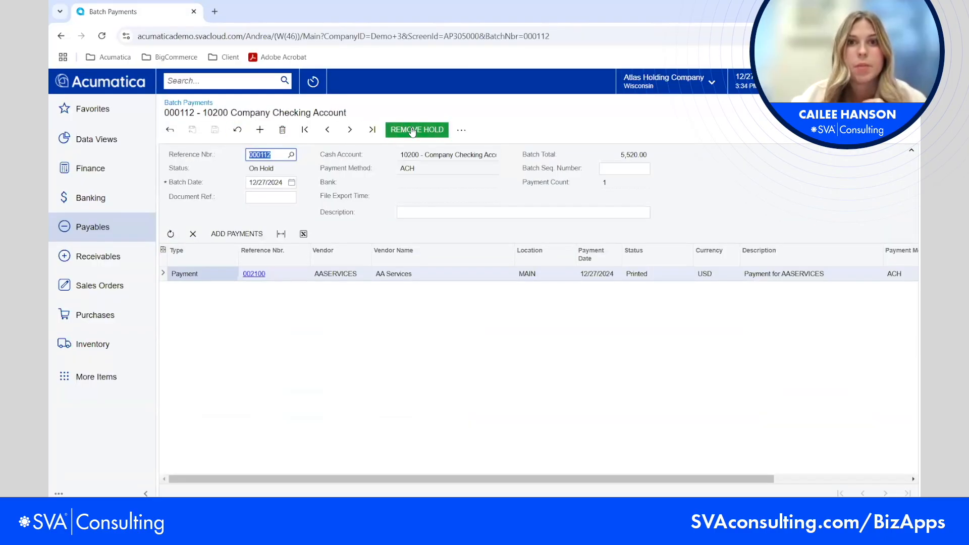
Remove the hold from the batch payment and export it
{"action": "left_click", "coordinate": [413, 130]}
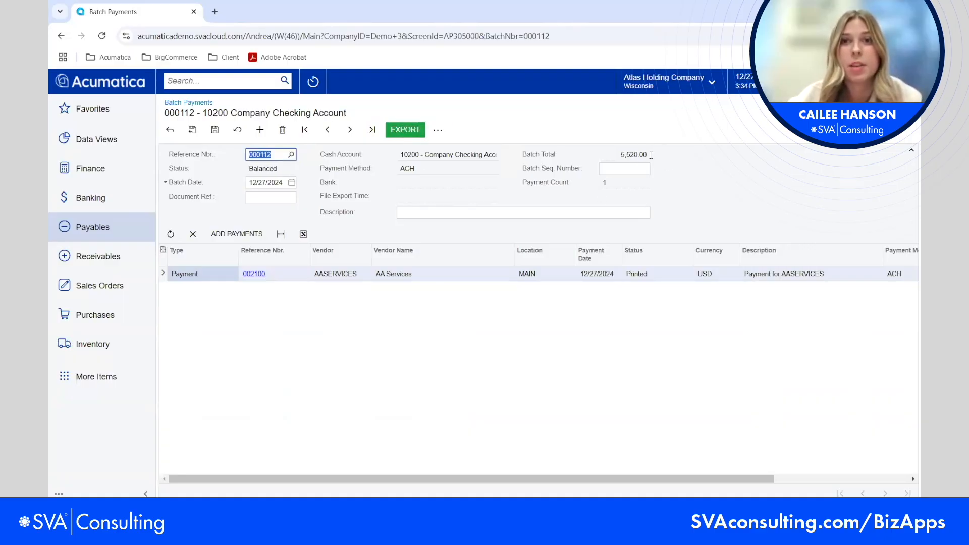
{"action": "left_click", "coordinate": [399, 132]}
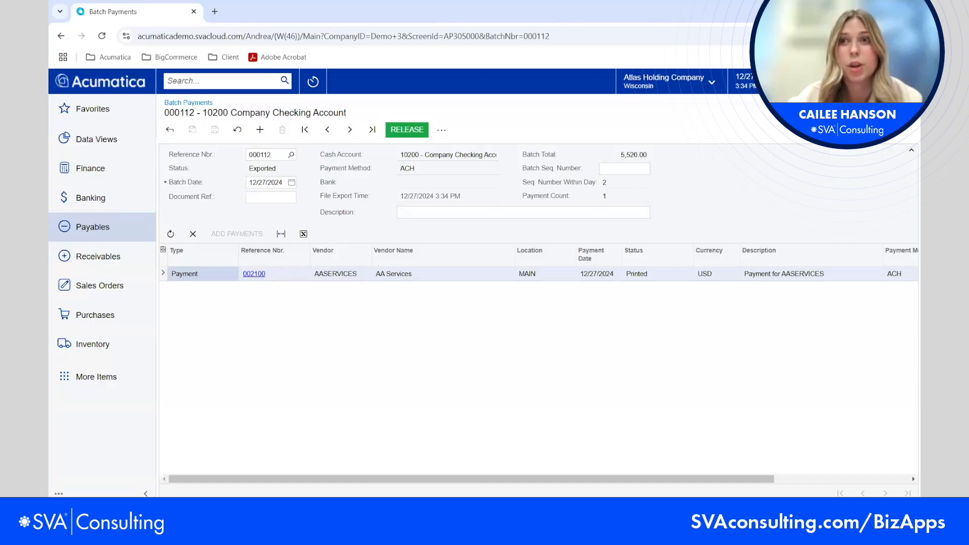
View the exported ACH text file attached to the batch, and close it along with the attached files list
{"action": "left_click", "coordinate": [849, 103]}
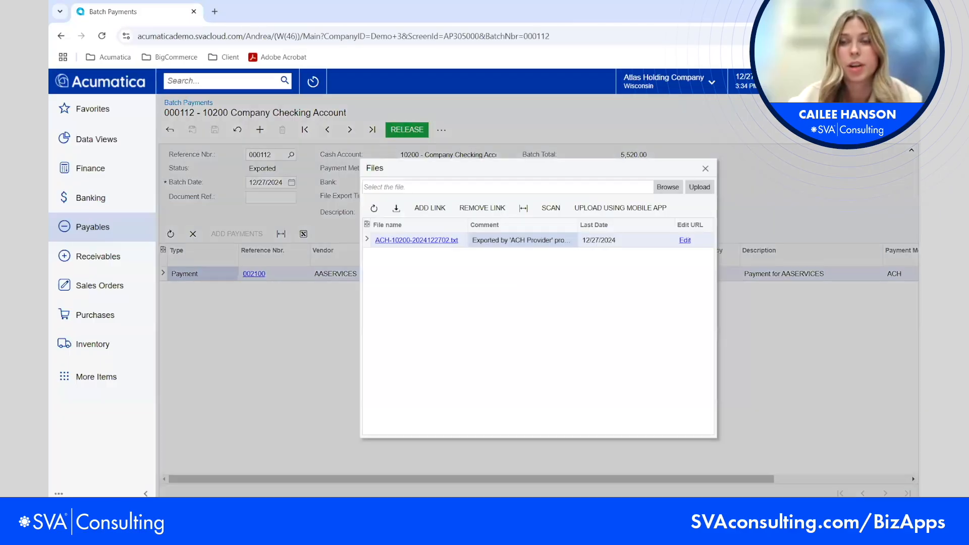
{"action": "left_click", "coordinate": [405, 240]}
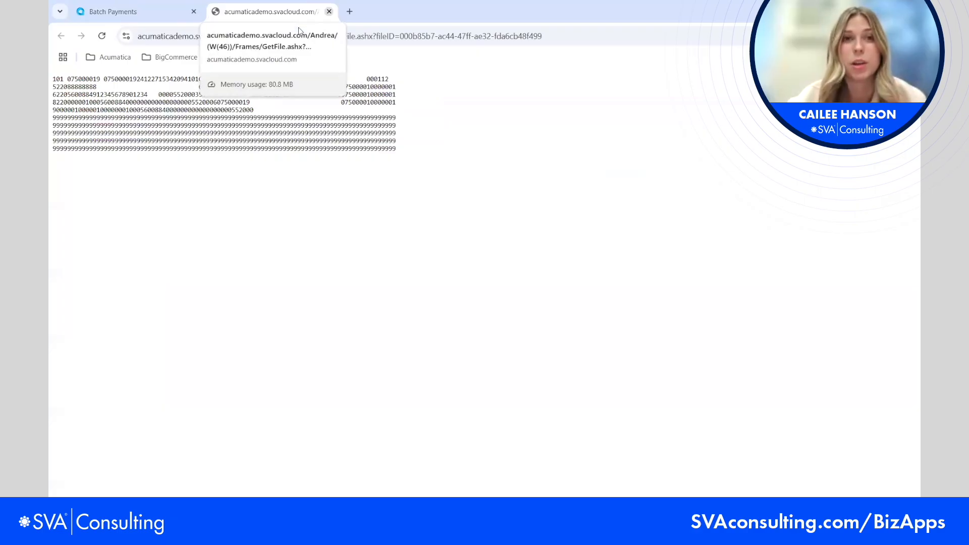
{"action": "left_click", "coordinate": [329, 11]}
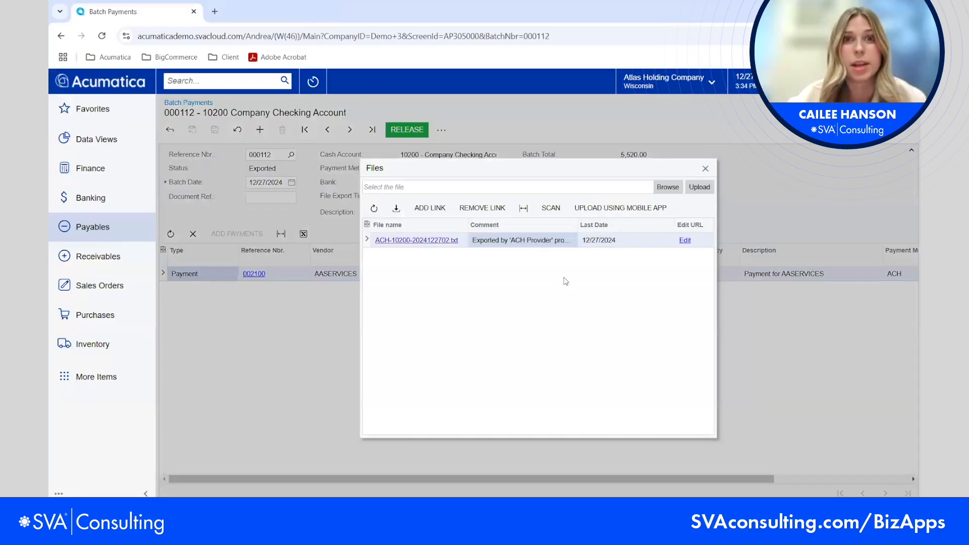
{"action": "left_click", "coordinate": [706, 169]}
Release the batch payment and check the status of the AA Services payment
{"action": "left_click", "coordinate": [404, 133]}
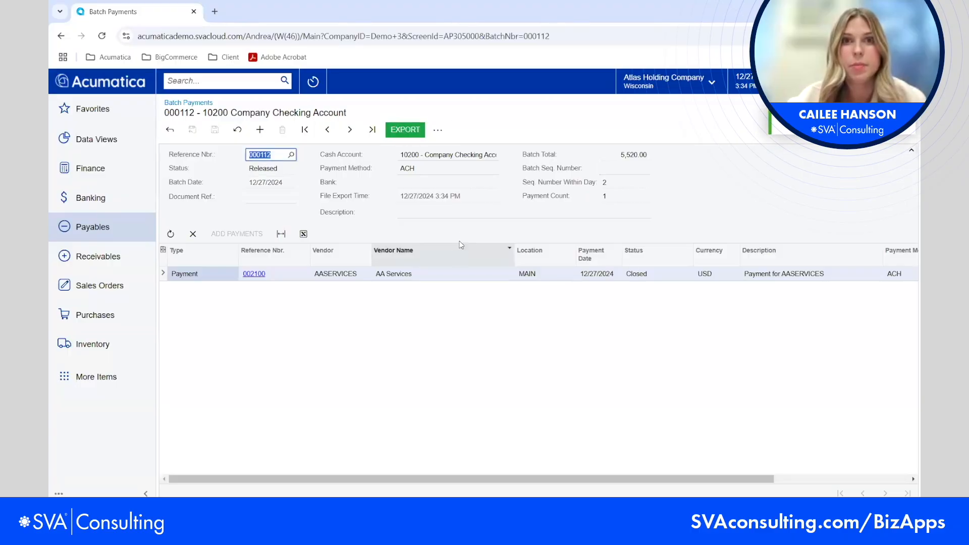
{"action": "left_click", "coordinate": [637, 279]}
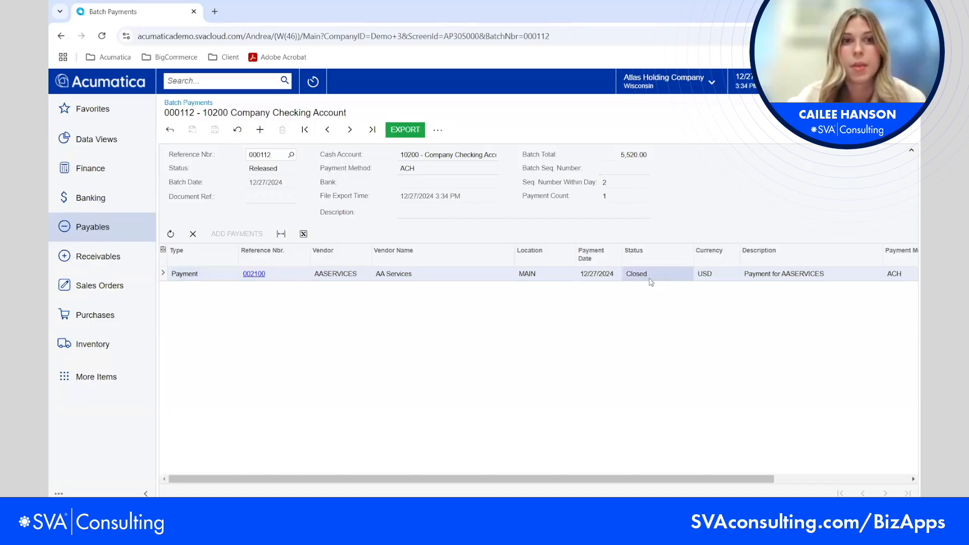